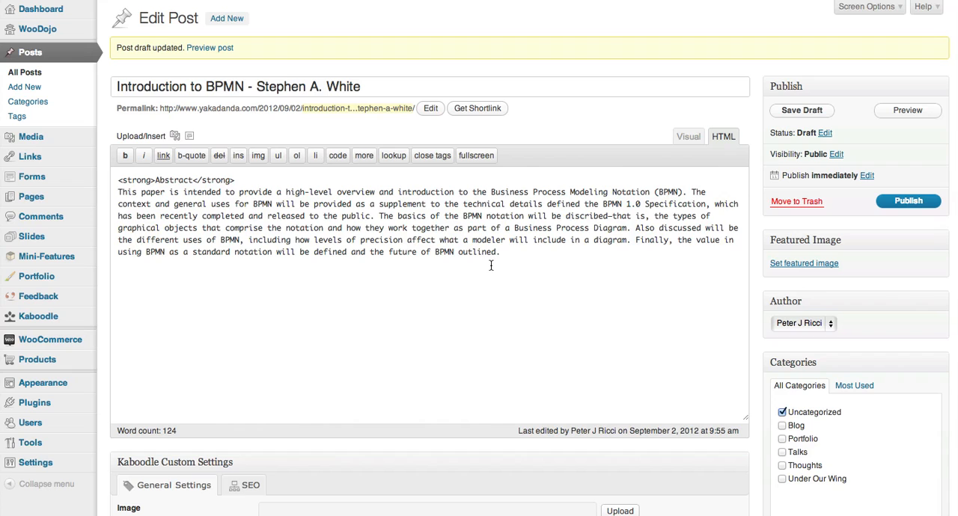
Add two blank lines after the abstract's final sentence 'outlined.' in the HTML editor
drag(506, 258, 111, 181)
click(263, 235)
key(Return)
key(Return)
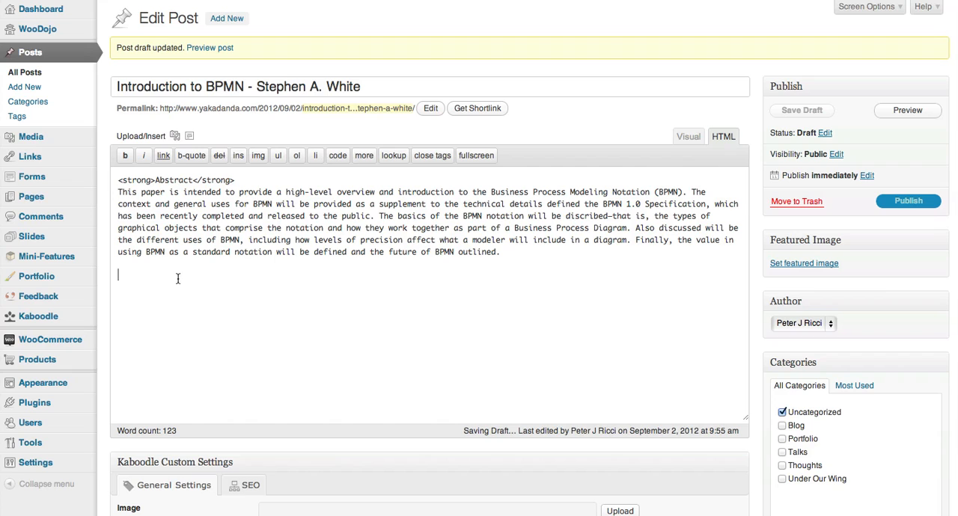
Upload sample_styleguide.pdf to the post's media via the Add Media dialog
click(174, 135)
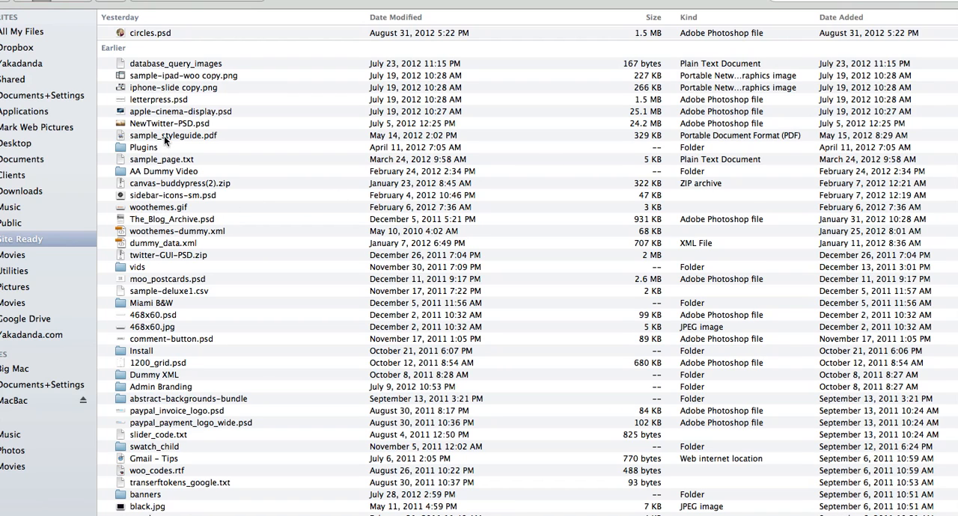
click(152, 135)
double_click(152, 135)
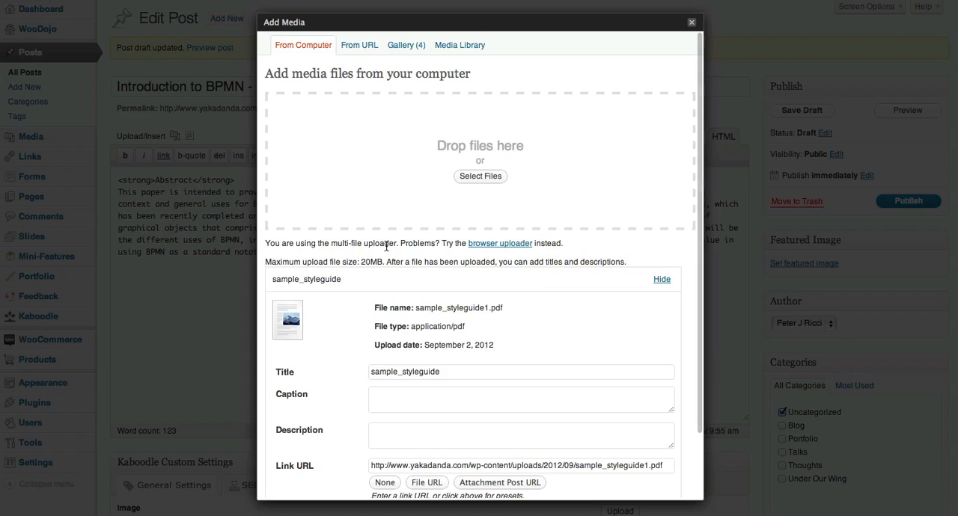
scroll(420, 335, down, 1)
Title the PDF 'Download: Sample Style Guide', link it to the File URL, and insert it into the post
double_click(410, 327)
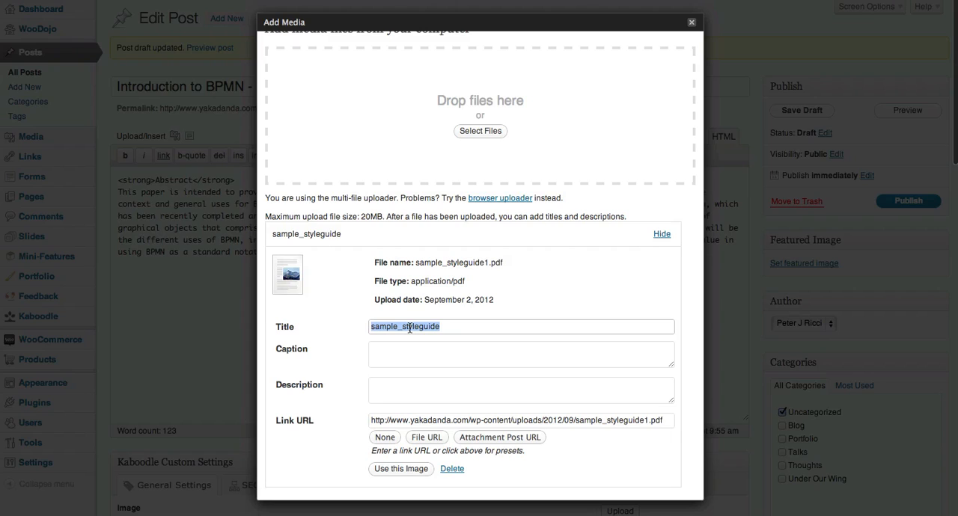
text(Downl)
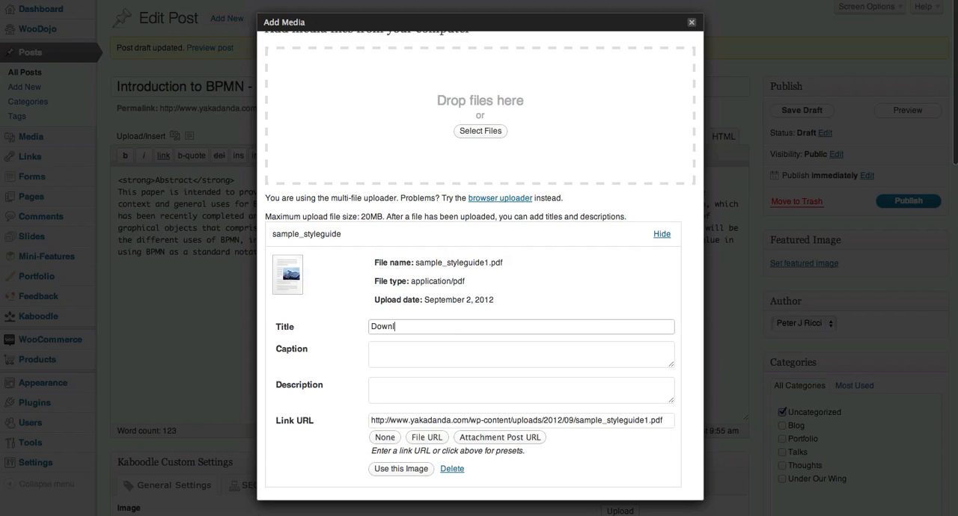
text(oad: S)
text(ample Sty)
text(le Guide)
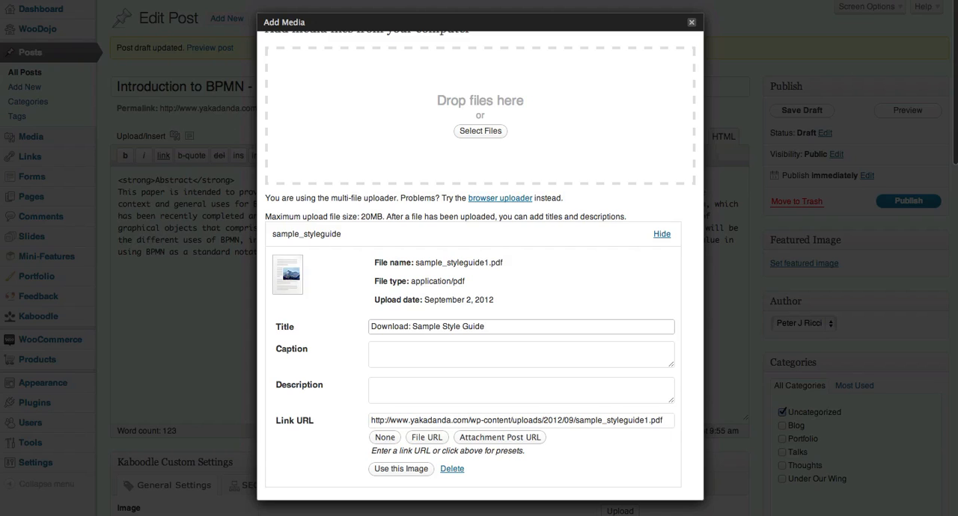
click(426, 436)
click(401, 470)
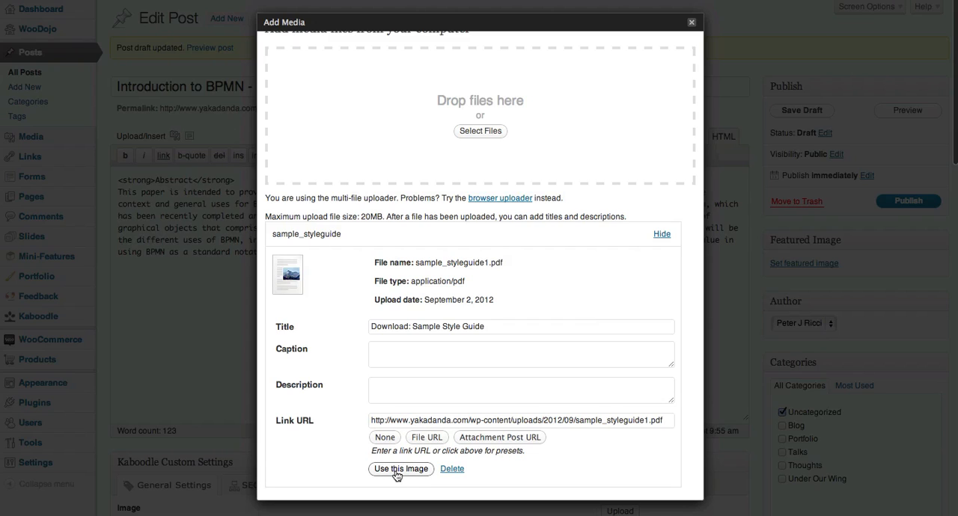
click(398, 475)
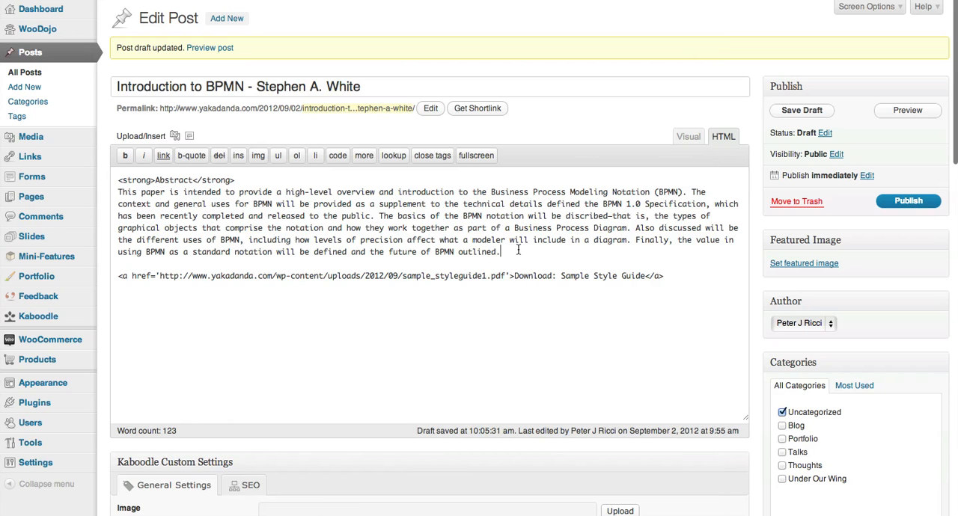
Save the draft with the new download link below the abstract
click(801, 110)
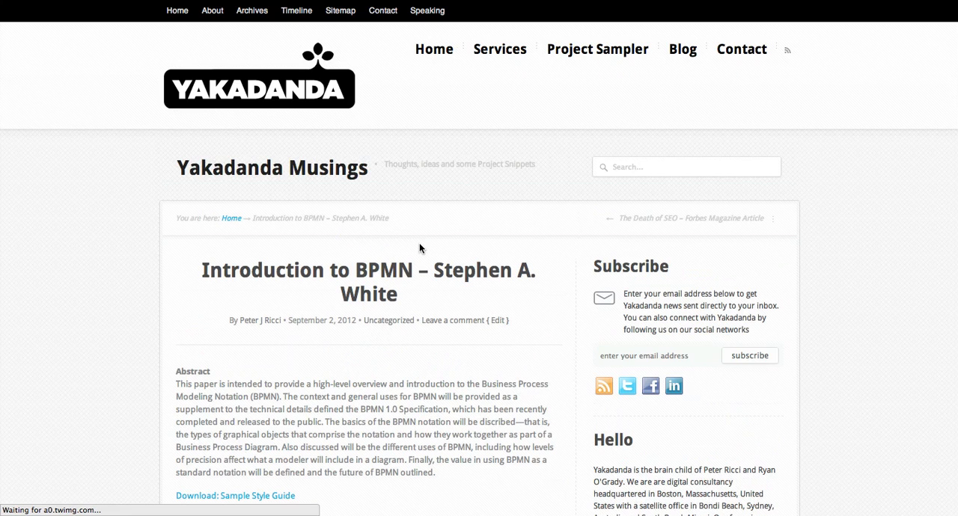
scroll(419, 247, down, 4)
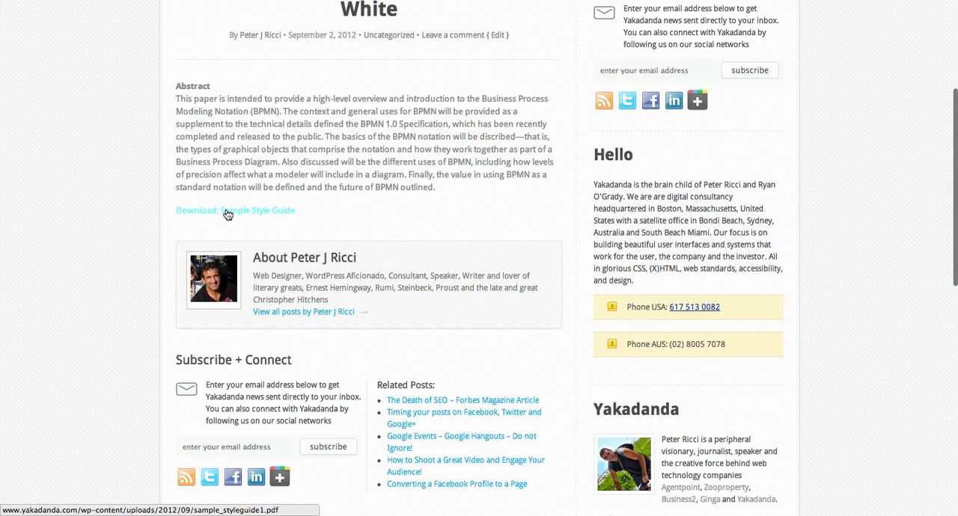